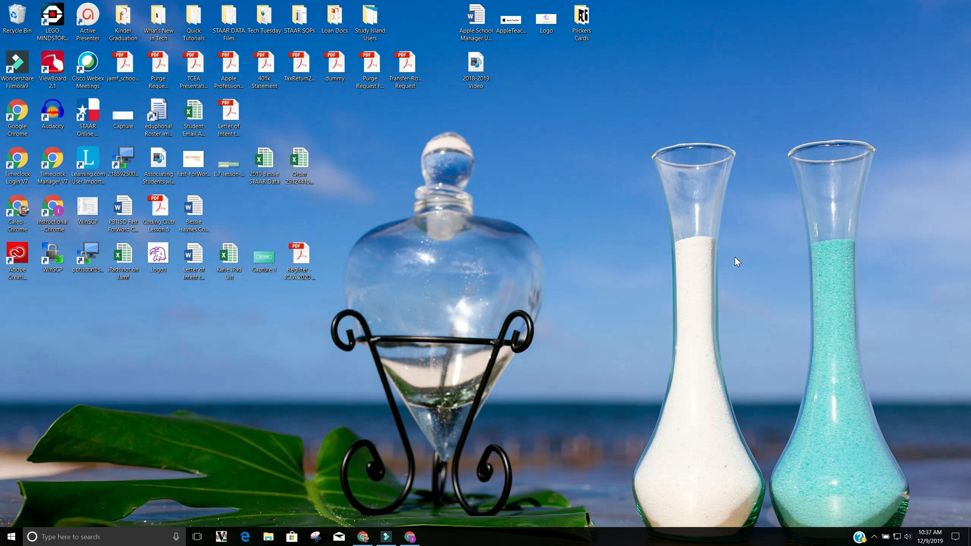
- Switch to Seesaw in Chrome and start a free sign-up as a teacher
{"action": "left_click", "coordinate": [411, 538]}
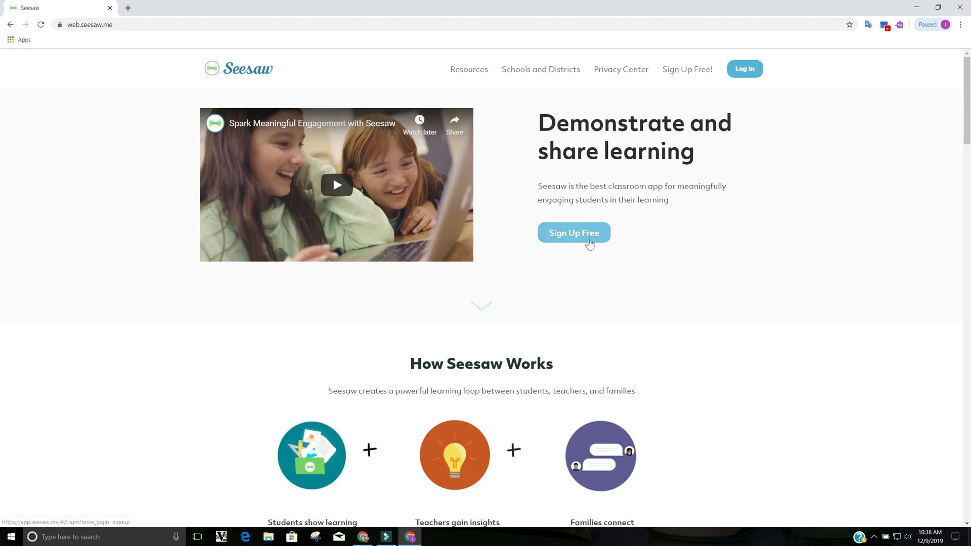
{"action": "left_click", "coordinate": [589, 244]}
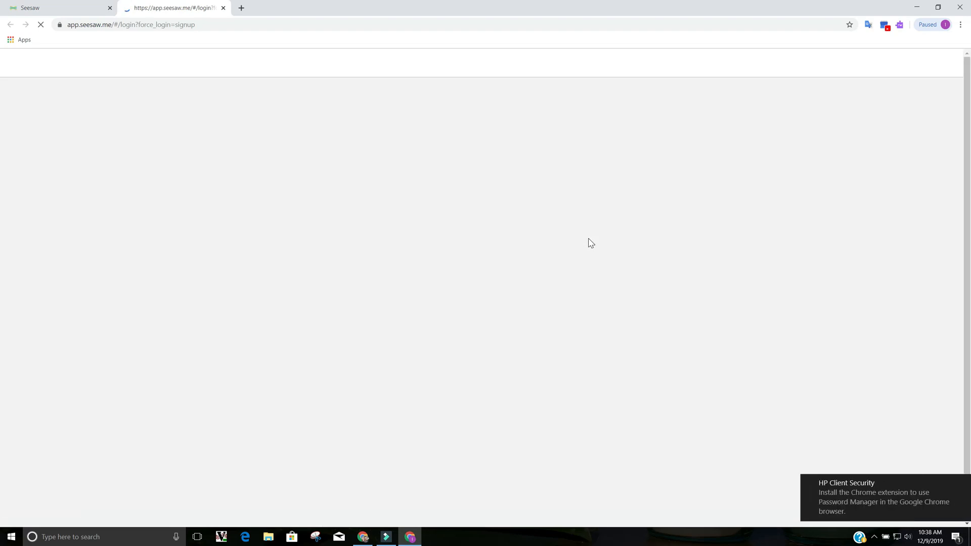
{"action": "left_click", "coordinate": [963, 483]}
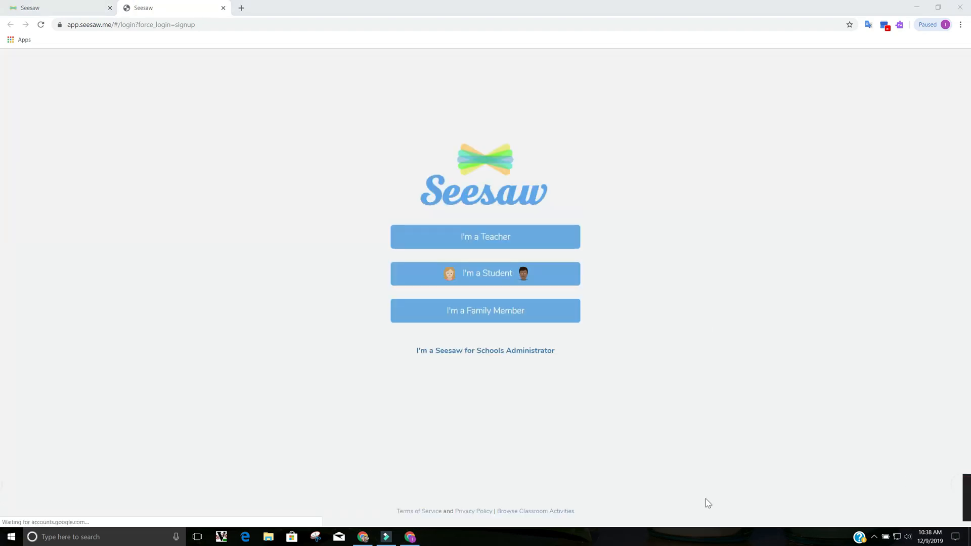
{"action": "left_click", "coordinate": [534, 247]}
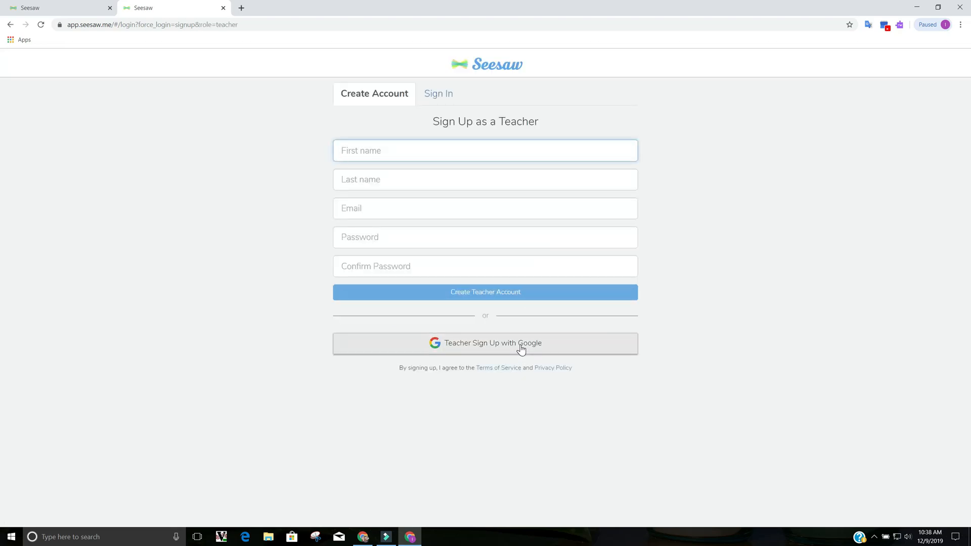
- Sign up with the listed Instructional Technology Google account, entering its account password
{"action": "left_click", "coordinate": [521, 349]}
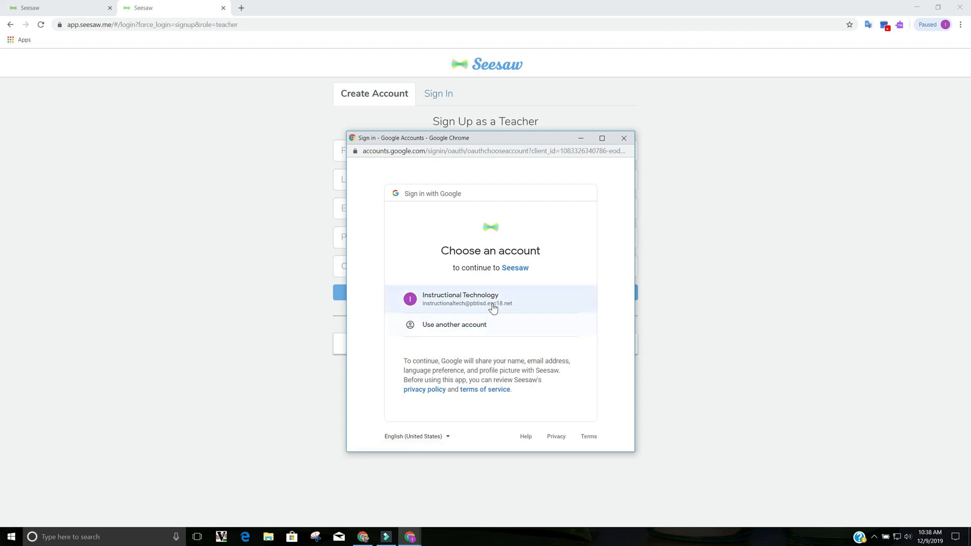
{"action": "left_click", "coordinate": [493, 308]}
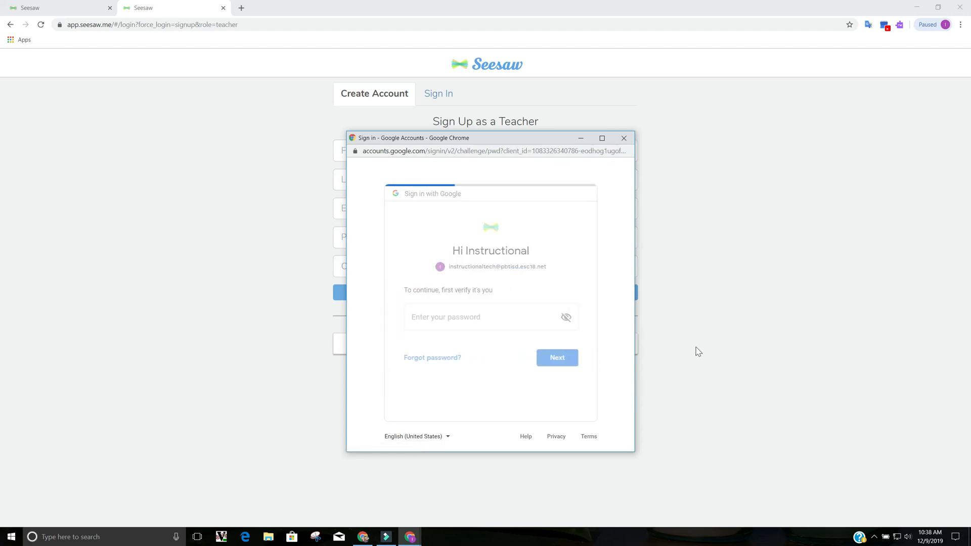
{"action": "type", "text": "********"}
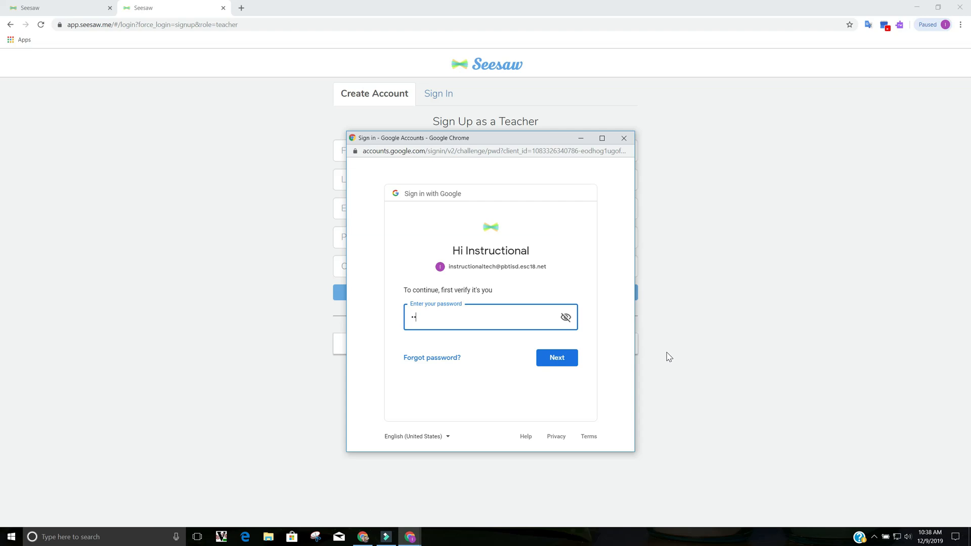
{"action": "key", "text": "Return"}
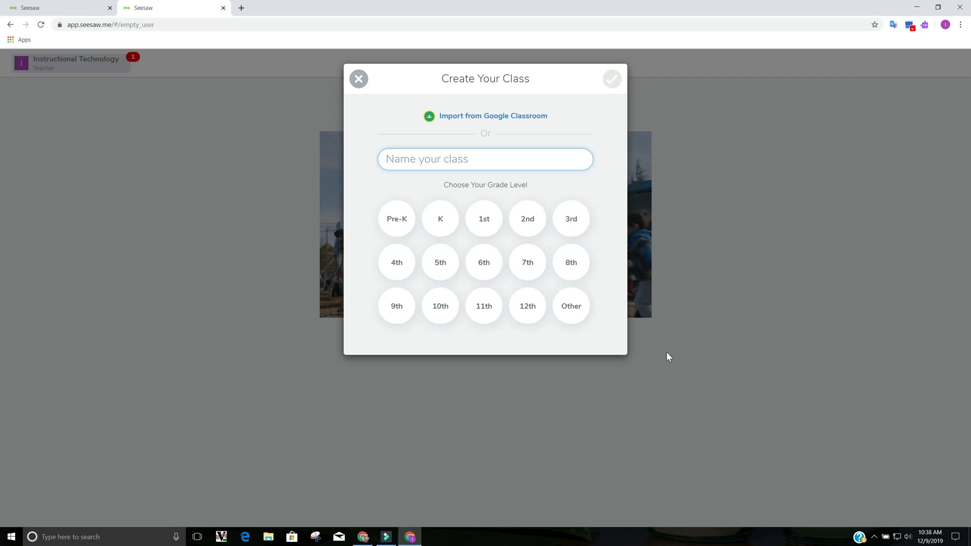
- Create a class named "Demo Class" for the 5th grade level
{"action": "type", "text": "Demo Class"}
{"action": "left_click", "coordinate": [444, 271]}
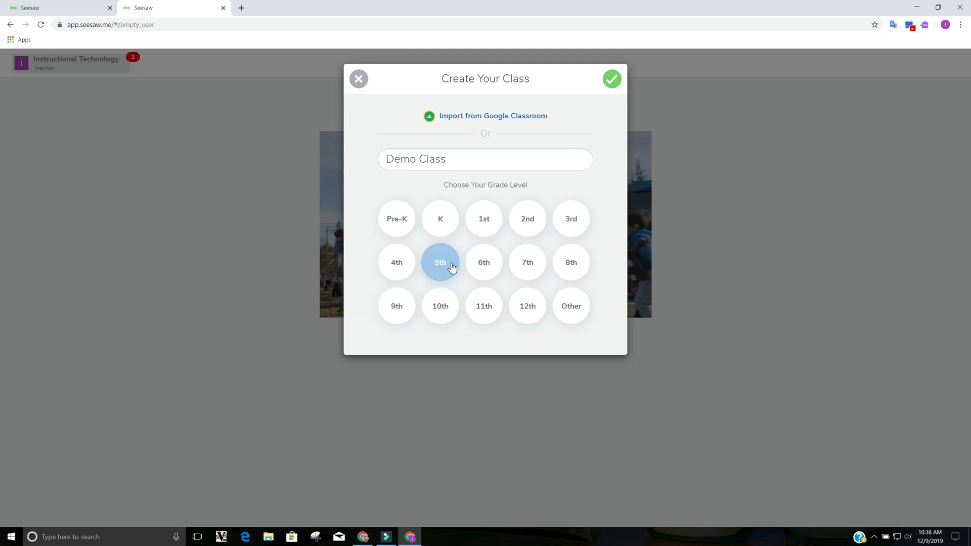
{"action": "left_click", "coordinate": [613, 80]}
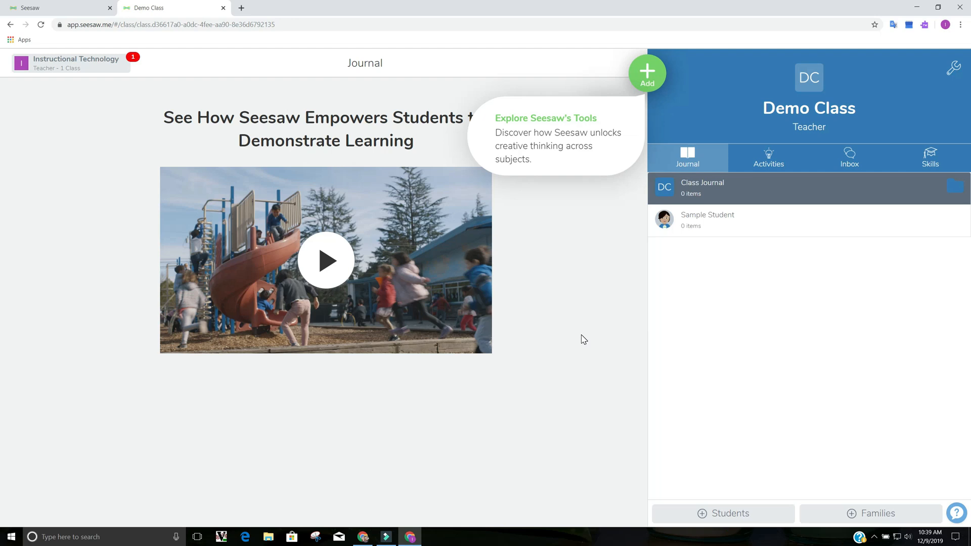
- View the join instructions and invite email for students signing in with a Google account or email address
{"action": "left_click", "coordinate": [710, 516]}
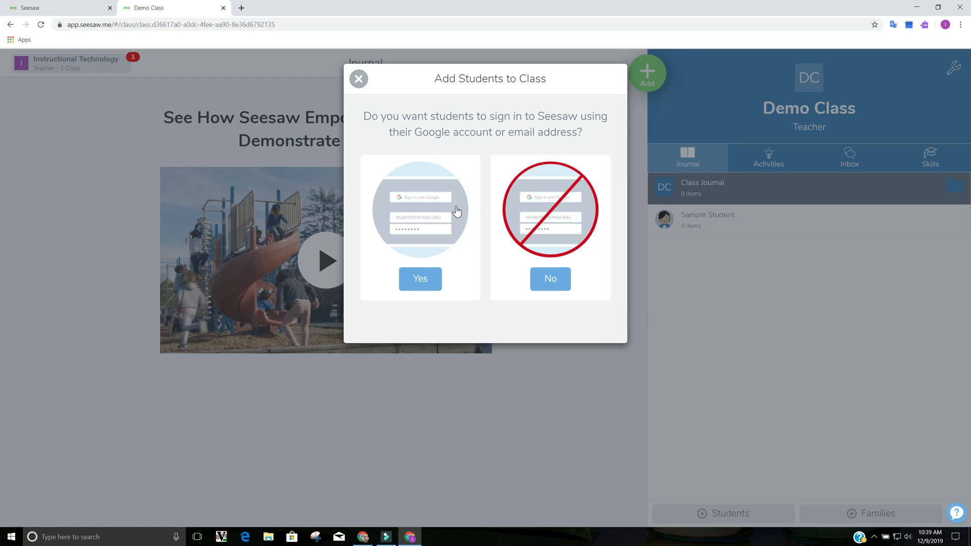
{"action": "left_click", "coordinate": [430, 282]}
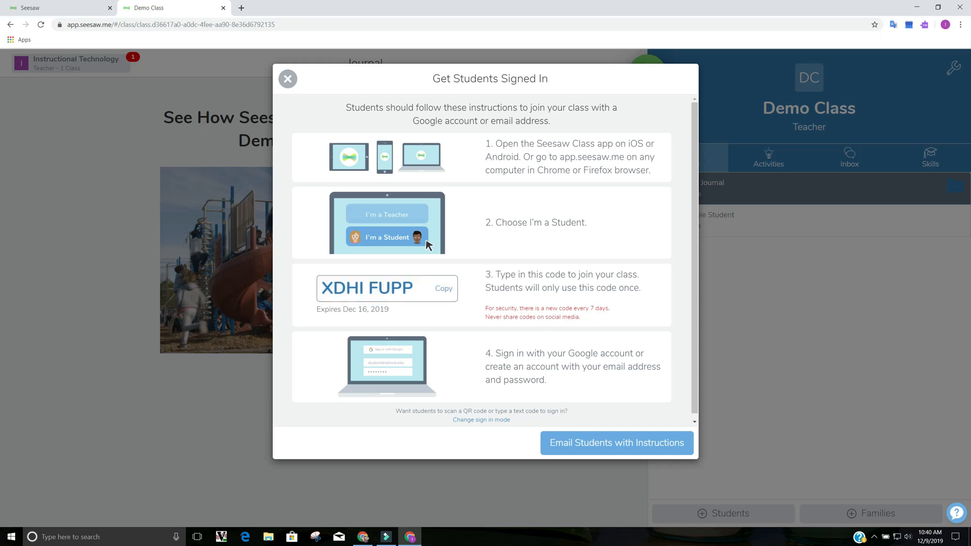
{"action": "scroll", "coordinate": [481, 353], "scroll_direction": "down", "scroll_amount": 1}
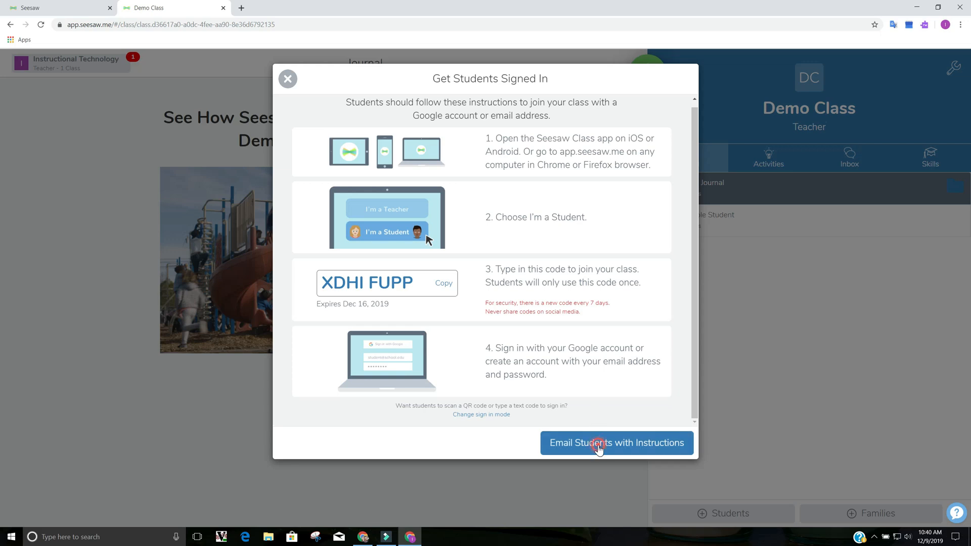
{"action": "left_click", "coordinate": [598, 447]}
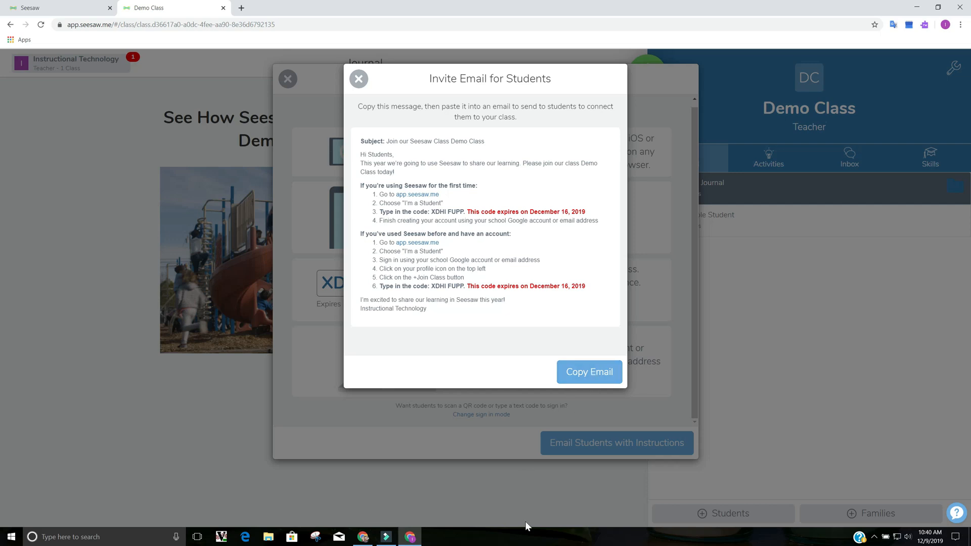
{"action": "left_click", "coordinate": [359, 78]}
{"action": "left_click", "coordinate": [288, 79]}
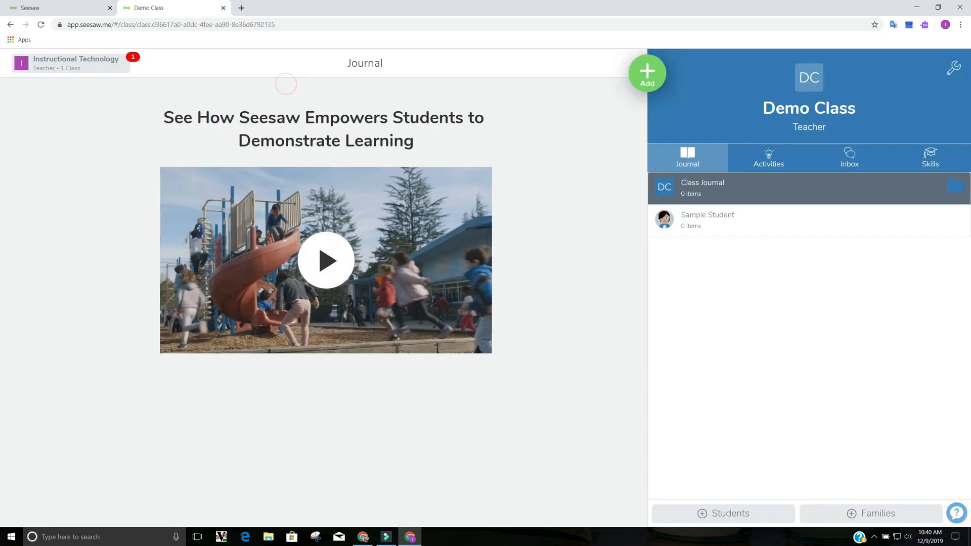
- Set up adding students who sign in without Google or email accounts and use 1:1 devices
{"action": "left_click", "coordinate": [748, 515]}
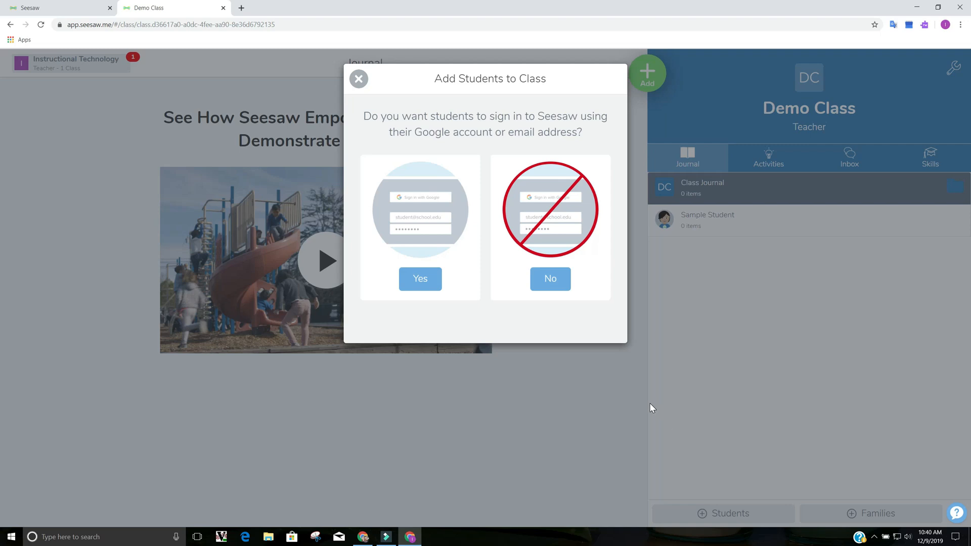
{"action": "left_click", "coordinate": [553, 284]}
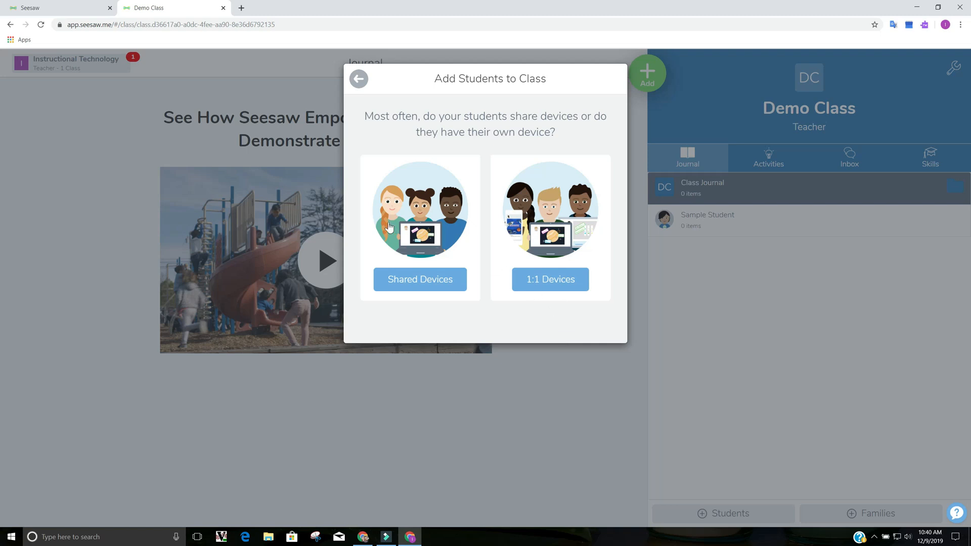
{"action": "left_click", "coordinate": [570, 290]}
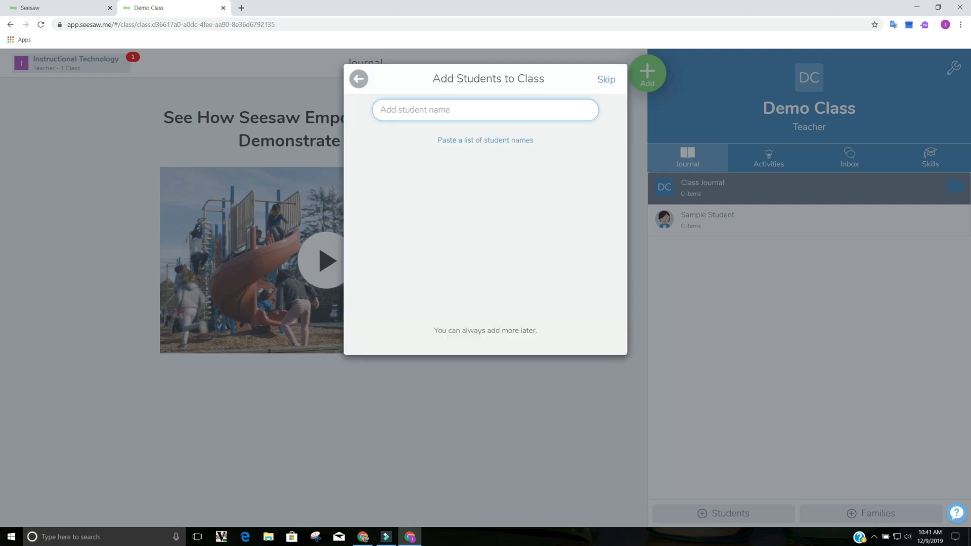
- Add Student 1, Student 2 and Student 3 to the class using the list entry, one name per line
{"action": "left_click", "coordinate": [457, 145]}
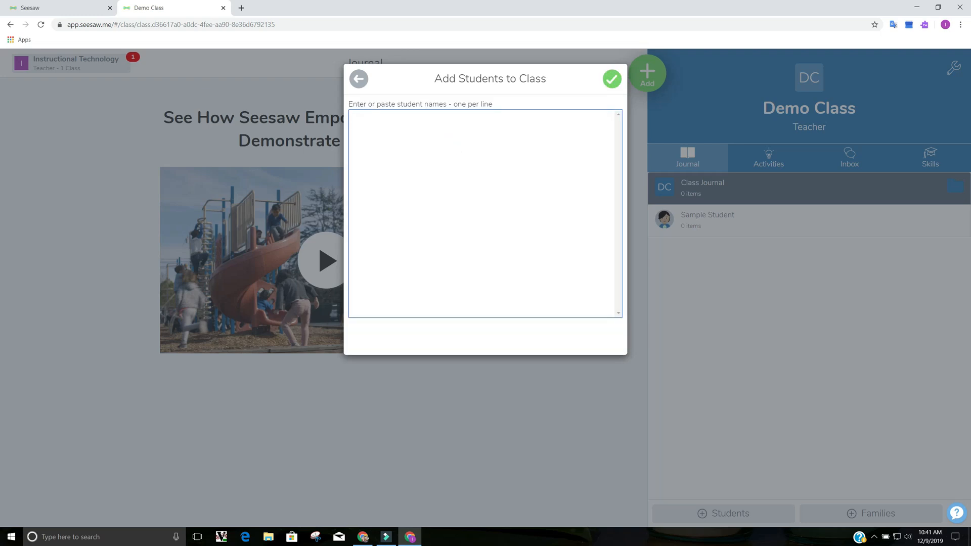
{"action": "type", "text": "Student 1 Student 2"}
{"action": "key", "text": "Return"}
{"action": "type", "text": "Studen"}
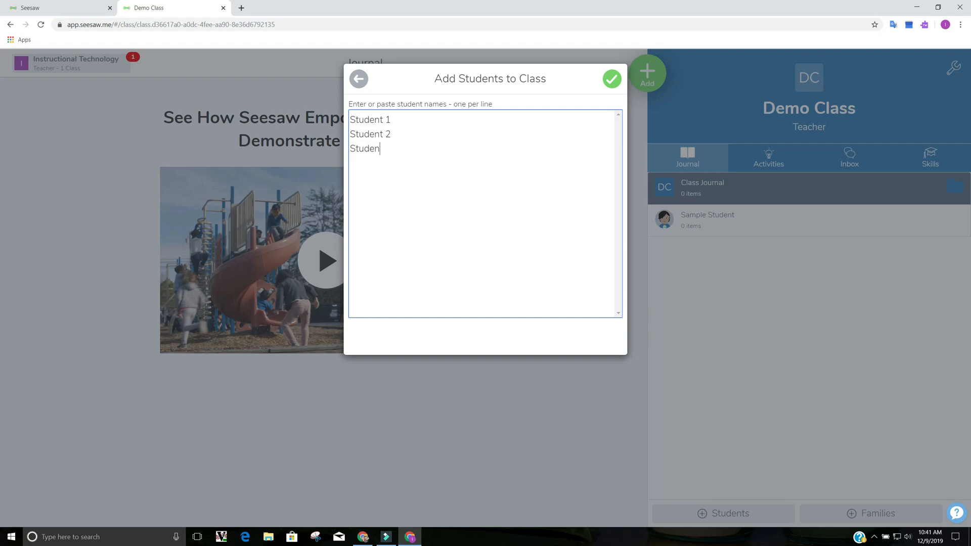
{"action": "type", "text": "t 3"}
{"action": "left_click", "coordinate": [612, 80]}
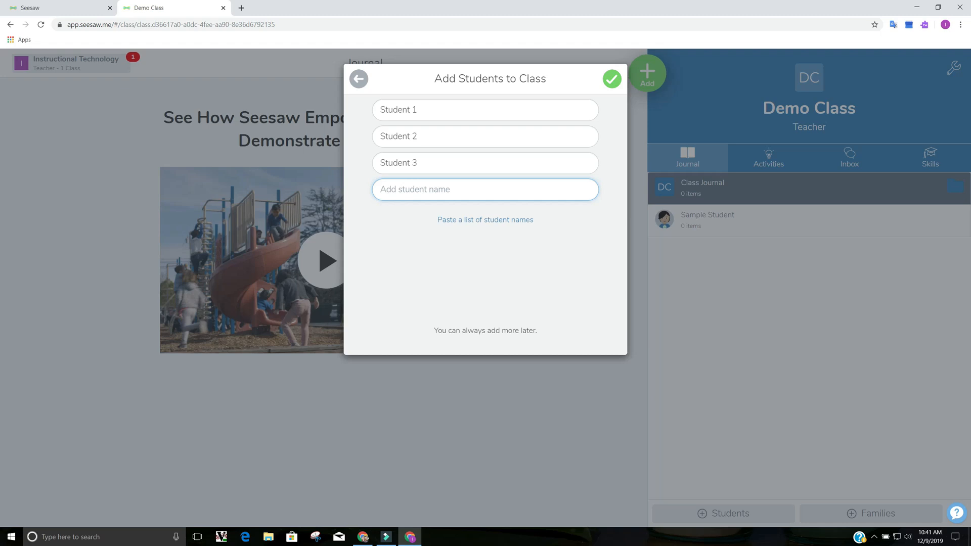
{"action": "left_click", "coordinate": [612, 80]}
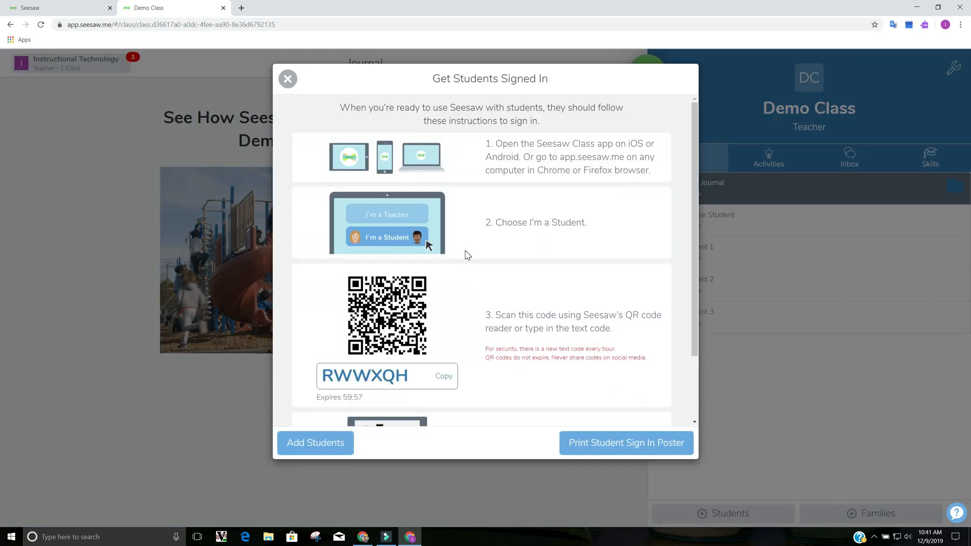
- Review the QR code sign-in instructions and the printable student sign-in poster through its last page
{"action": "scroll", "coordinate": [465, 257], "scroll_direction": "down", "scroll_amount": 1}
{"action": "scroll", "coordinate": [466, 259], "scroll_direction": "up", "scroll_amount": 1}
{"action": "scroll", "coordinate": [517, 307], "scroll_direction": "down", "scroll_amount": 1}
{"action": "scroll", "coordinate": [516, 307], "scroll_direction": "down", "scroll_amount": 1}
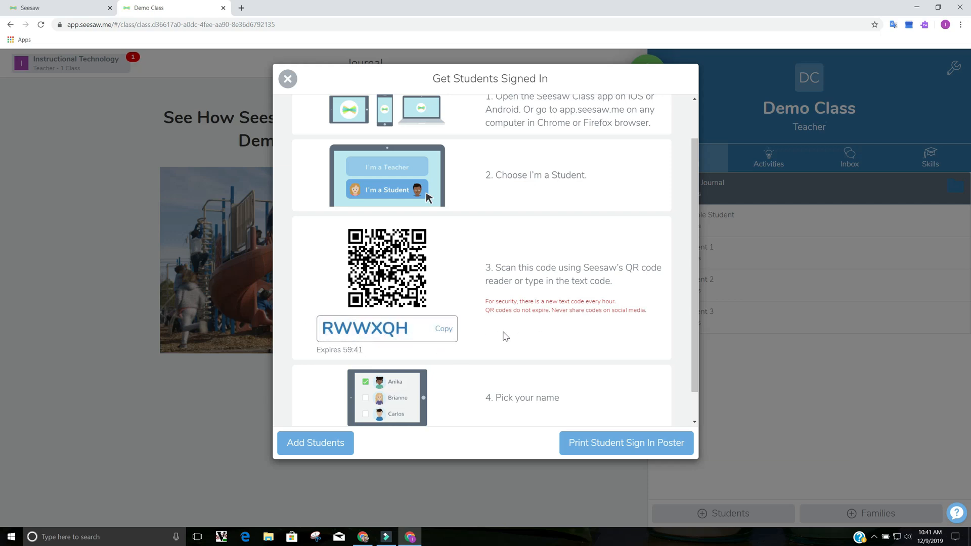
{"action": "scroll", "coordinate": [506, 338], "scroll_direction": "down", "scroll_amount": 1}
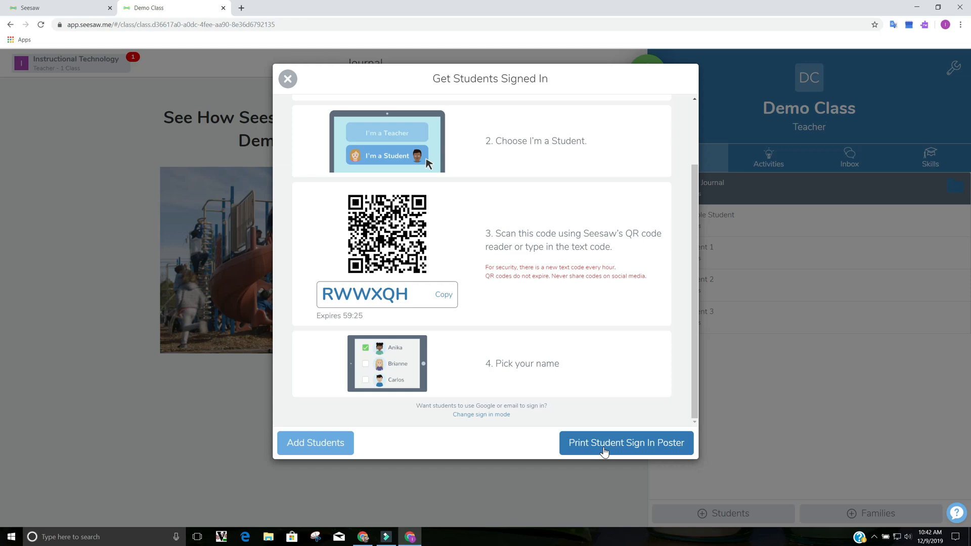
{"action": "left_click", "coordinate": [605, 452]}
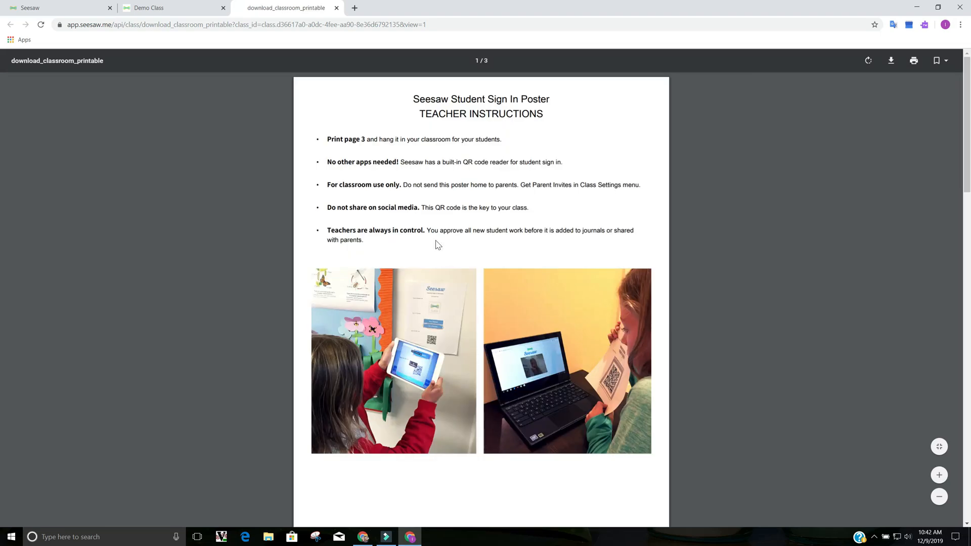
{"action": "scroll", "coordinate": [456, 301], "scroll_direction": "down", "scroll_amount": 20}
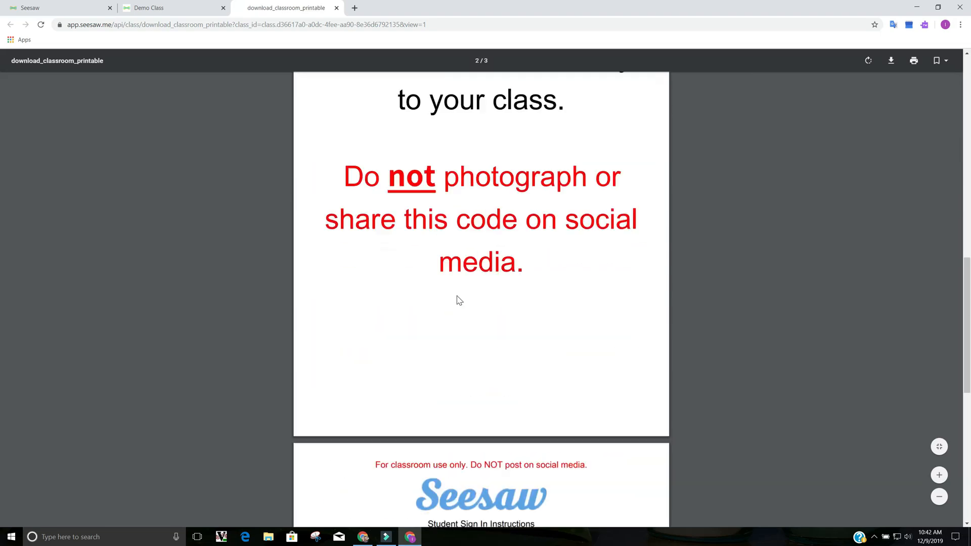
{"action": "scroll", "coordinate": [459, 301], "scroll_direction": "down", "scroll_amount": 3}
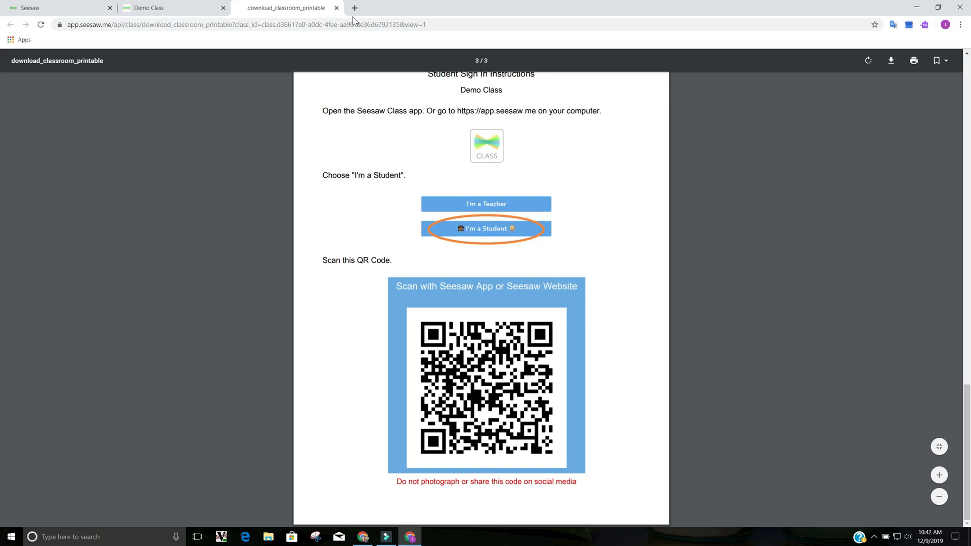
{"action": "left_click", "coordinate": [336, 7]}
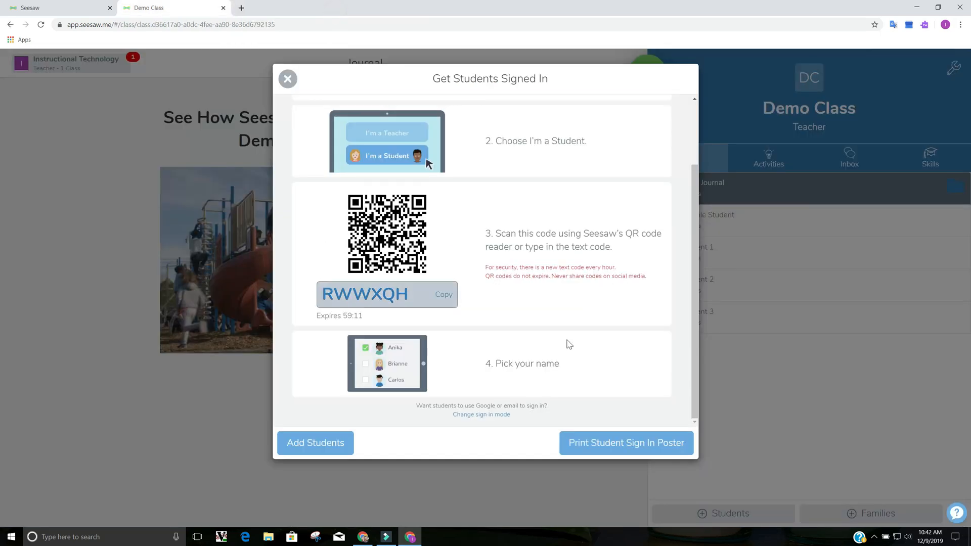
{"action": "left_click", "coordinate": [288, 79]}
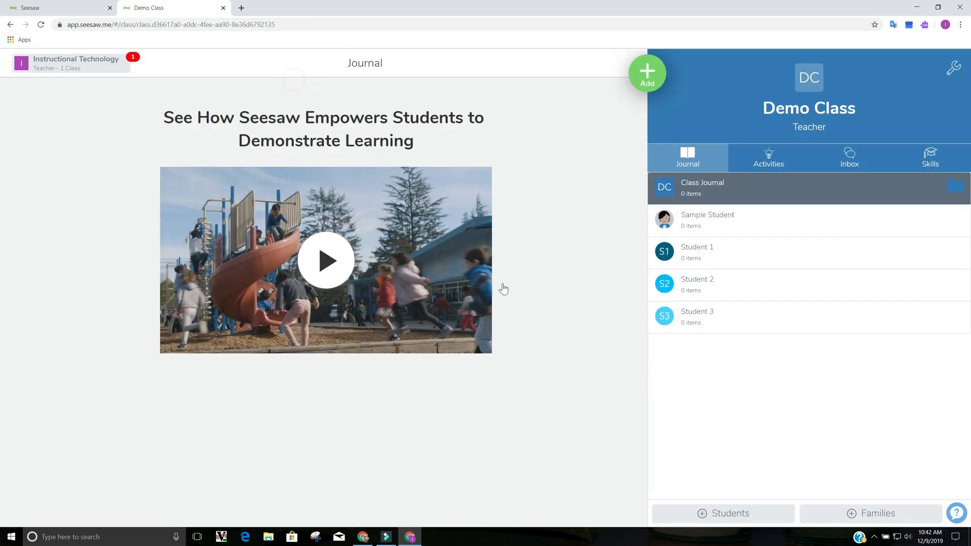